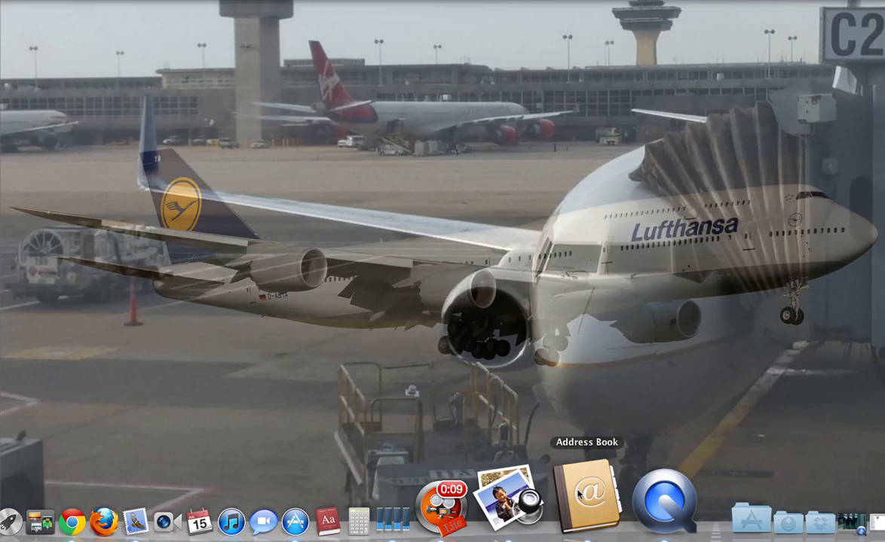
- Bring up Address Book from the Dock showing its example contacts
click(580, 493)
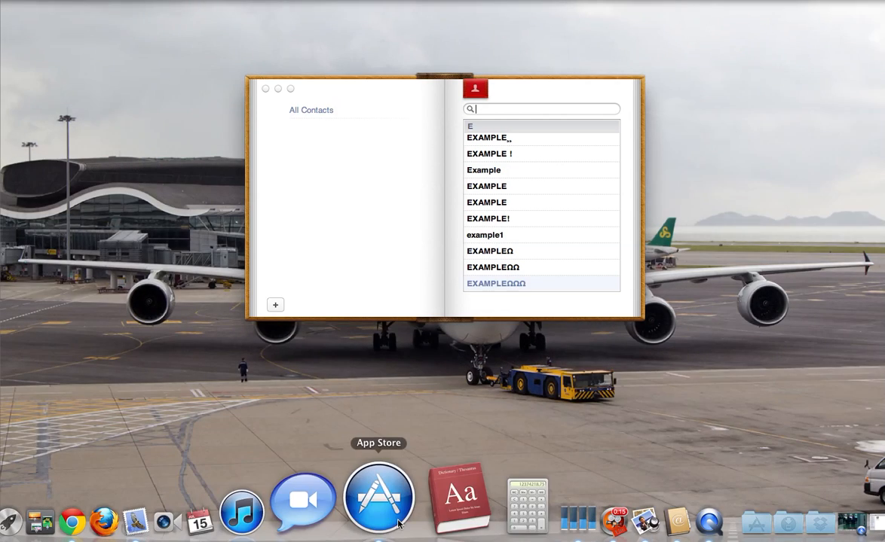
- Launch the Mac App Store and search for 'address book export'
click(378, 497)
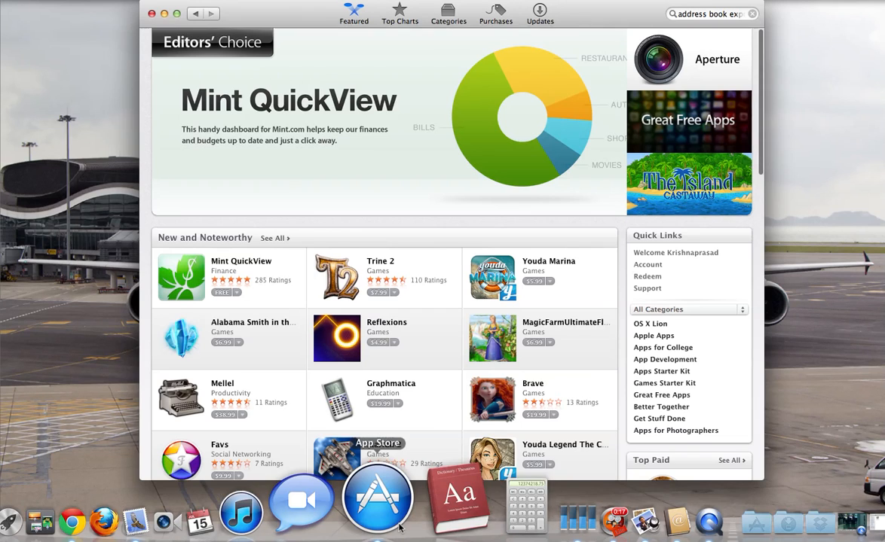
click(704, 13)
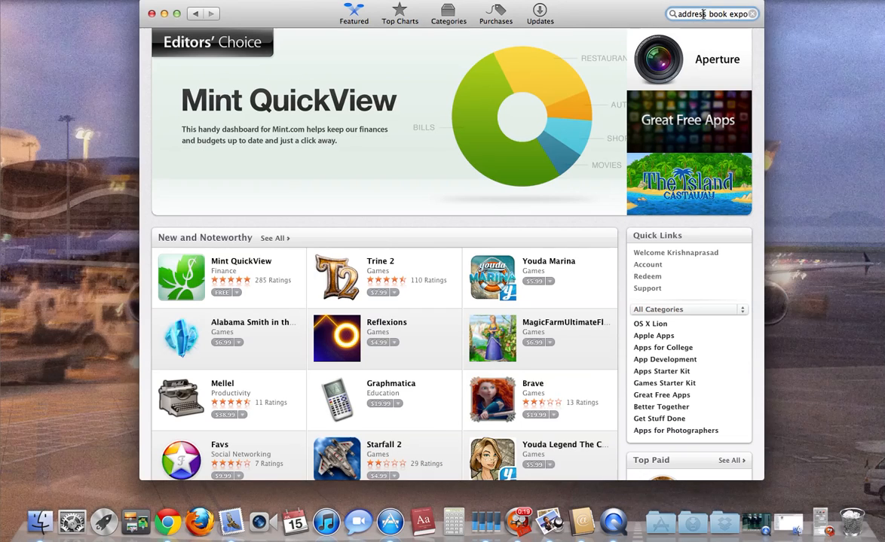
text(a)
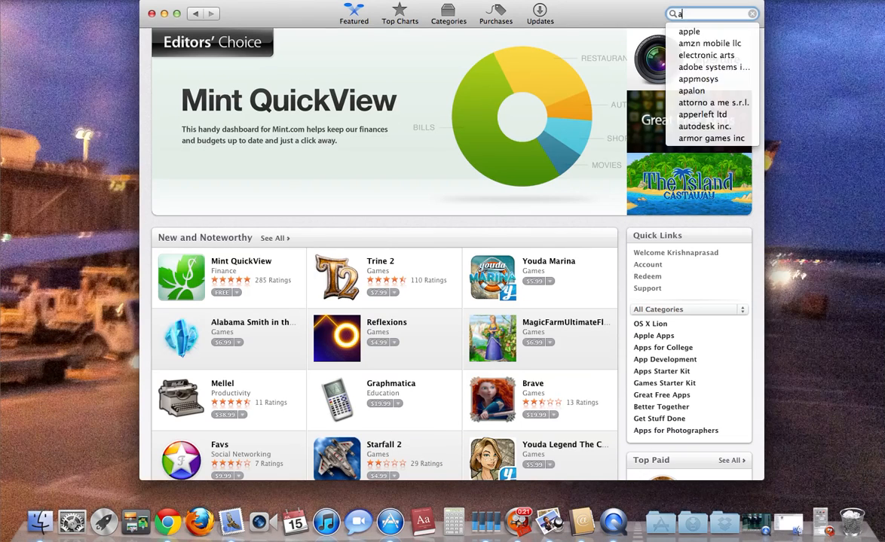
text(ddress )
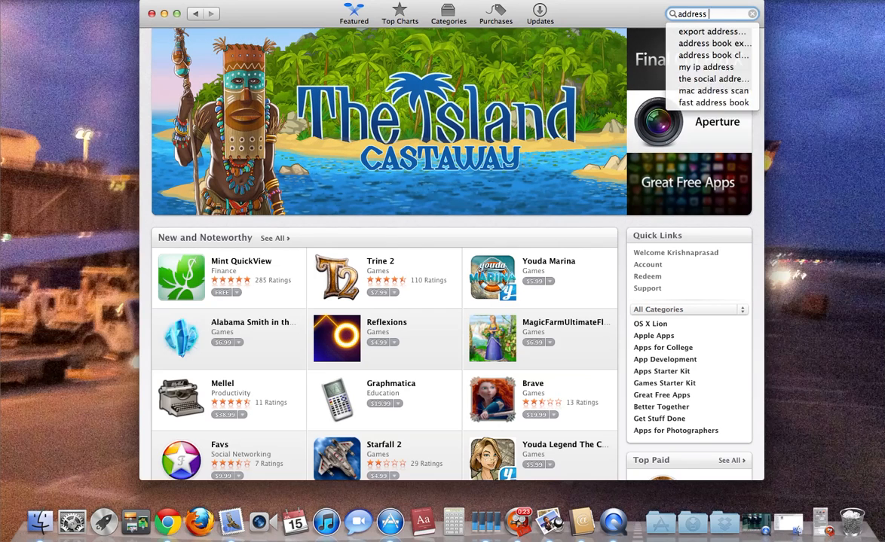
text(book export)
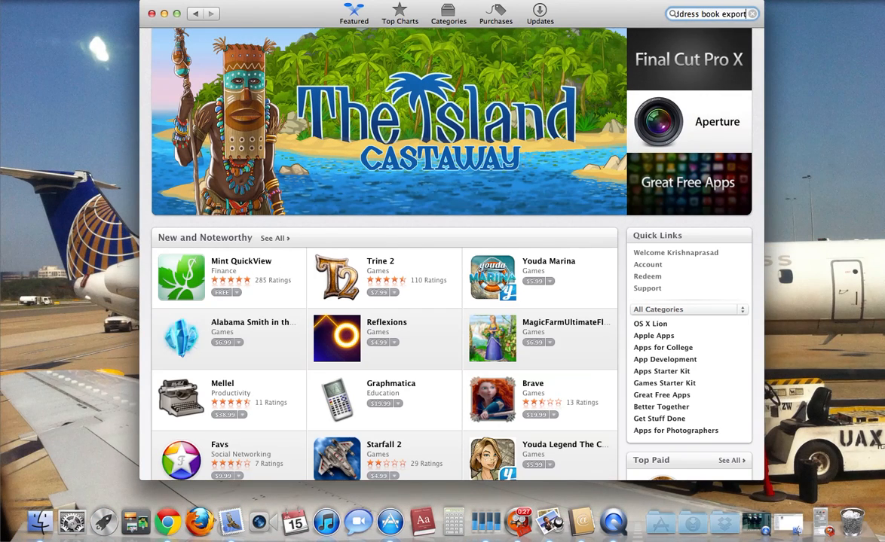
key(Return)
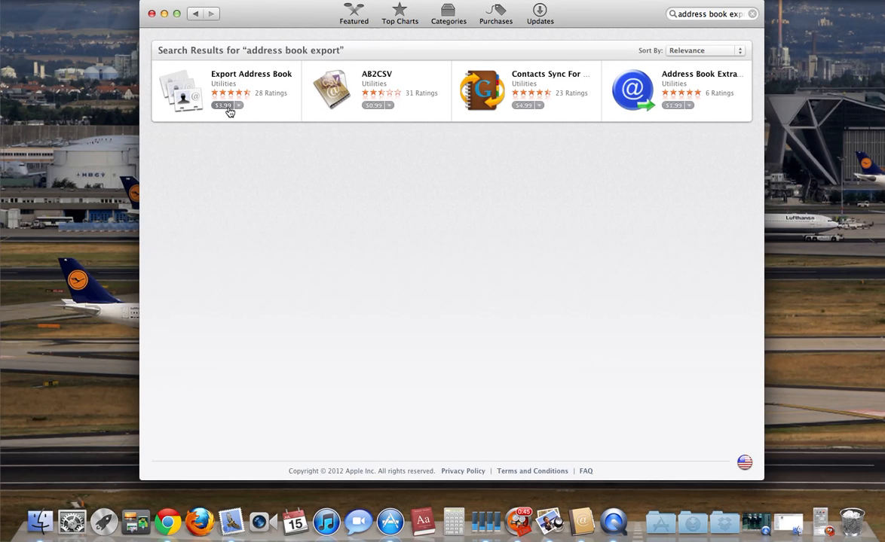
- Go to the Export Address Book app page from the search results
click(252, 74)
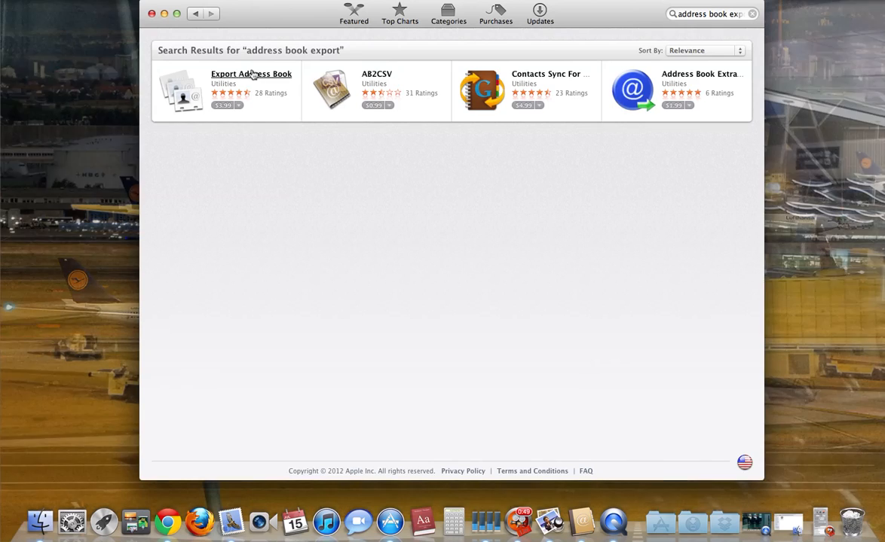